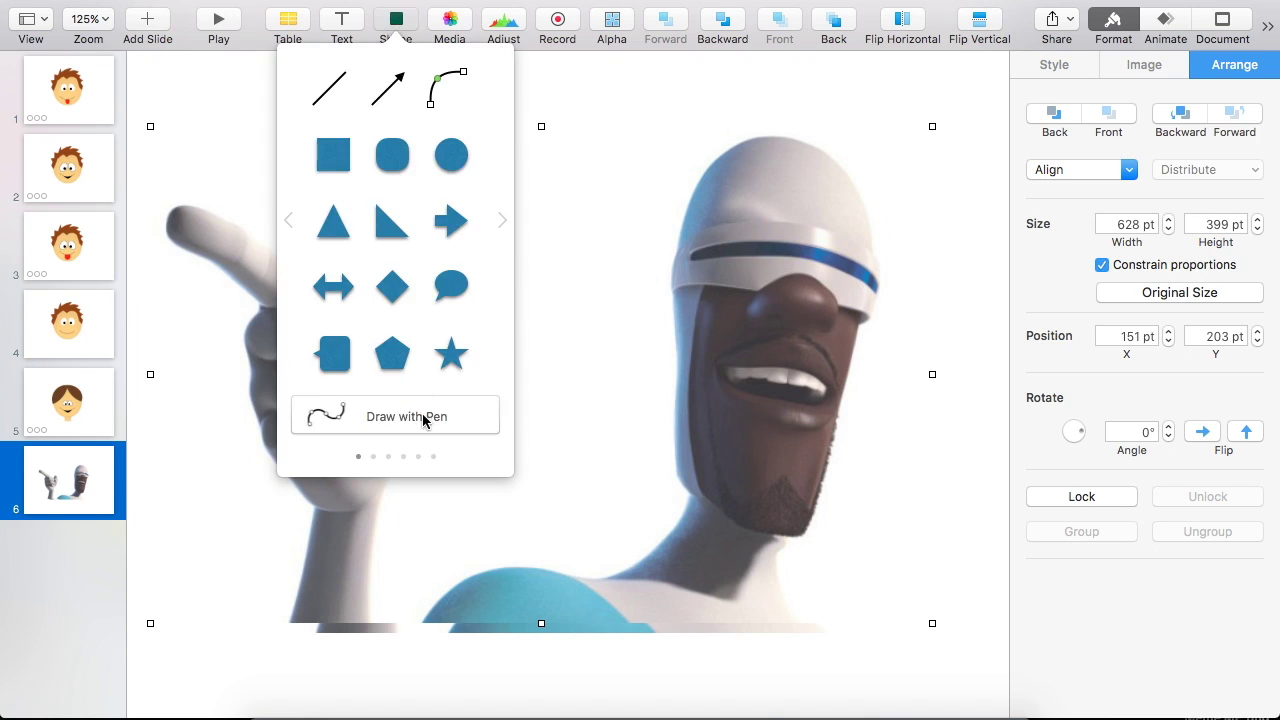
# Trace the helmet band with the pen, fill it light grey and send it behind the photo.
pyautogui.click(354, 414)
pyautogui.click(671, 291)
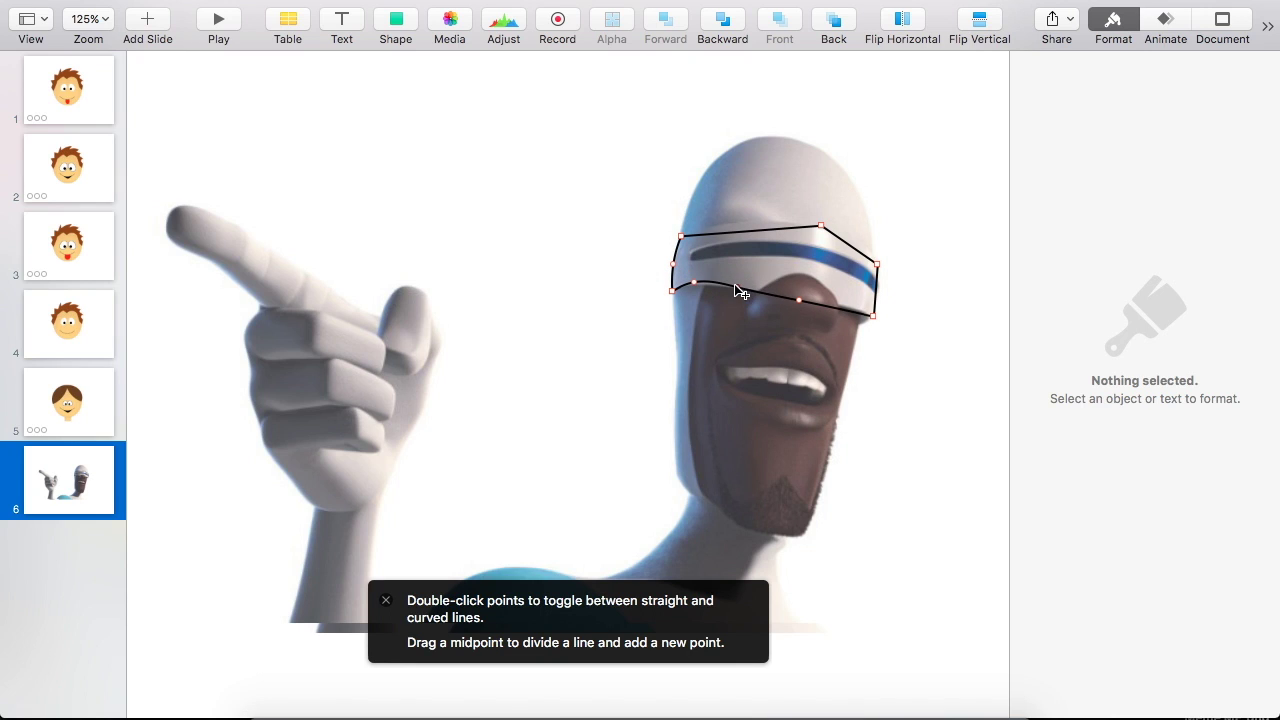
pyautogui.press('Return')
pyautogui.click(1054, 64)
pyautogui.click(1081, 346)
pyautogui.click(934, 389)
pyautogui.click(740, 257)
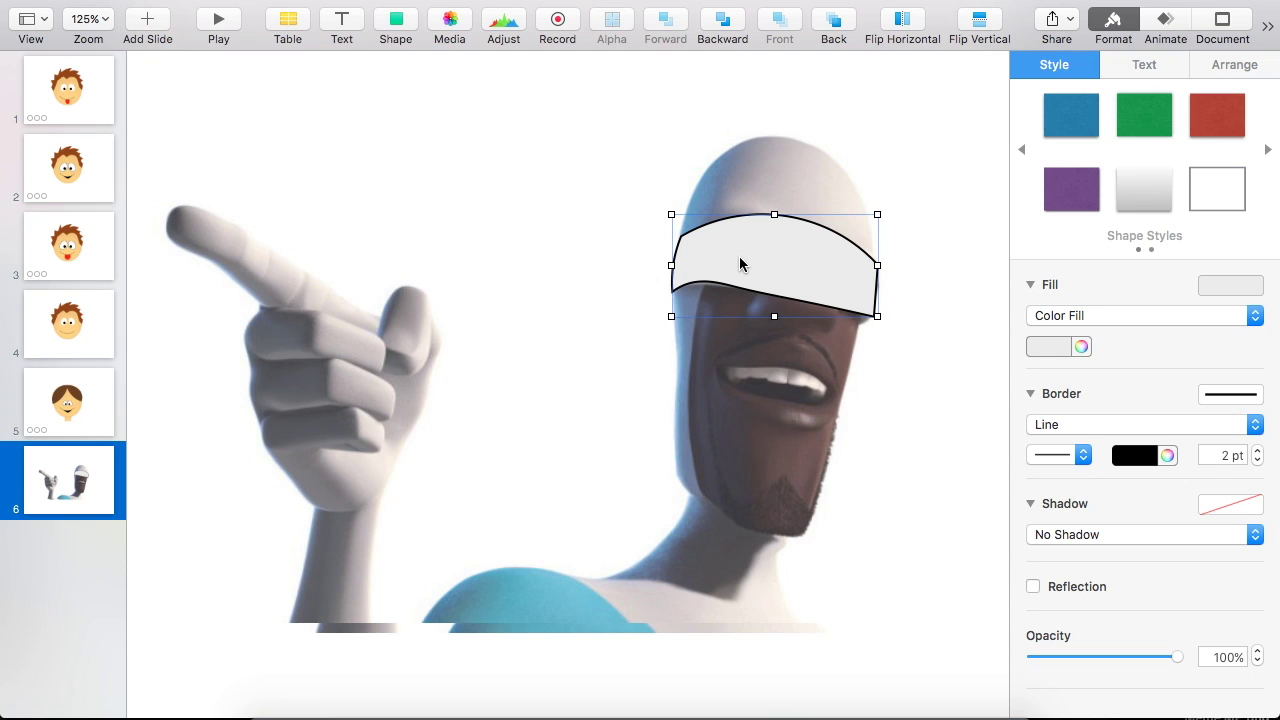
pyautogui.press('super+shift+b')
# Trace the visor stripe with an advanced gradient fill, from cyan on the left to blue on the right.
pyautogui.click(396, 19)
pyautogui.click(434, 343)
pyautogui.click(697, 246)
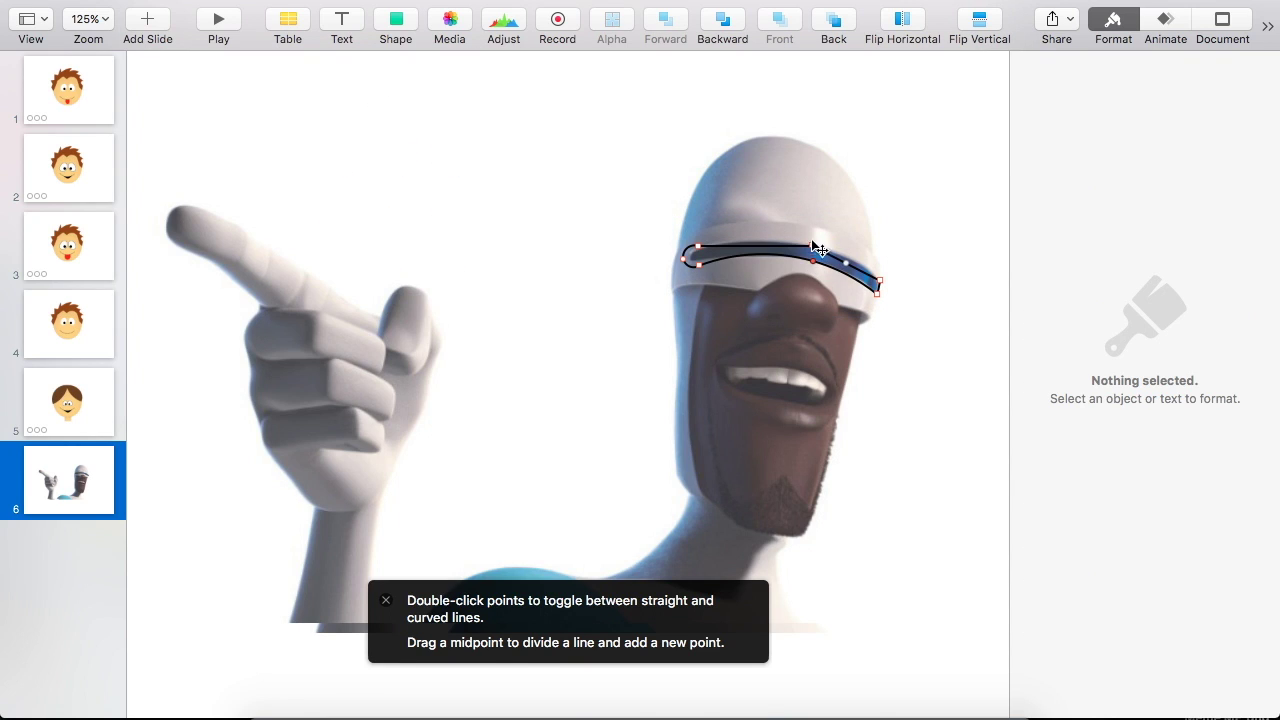
pyautogui.press('Return')
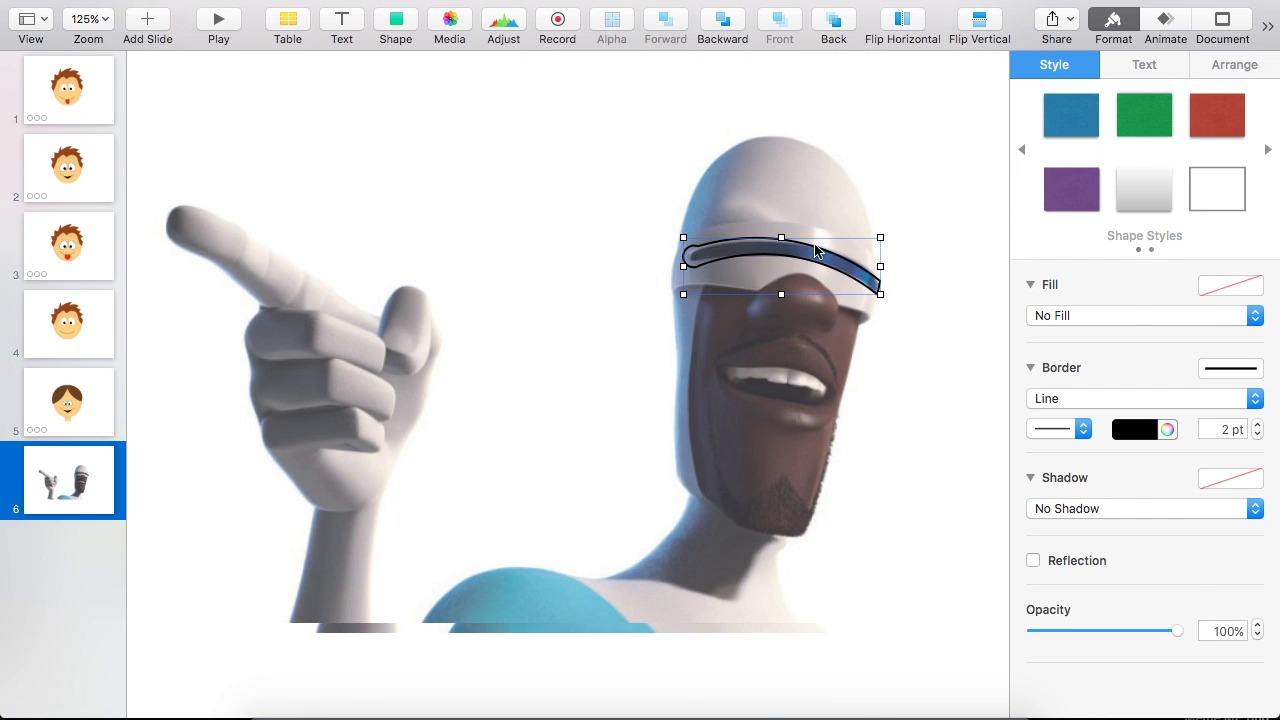
pyautogui.click(1144, 315)
pyautogui.click(1100, 366)
pyautogui.moveTo(866, 295); pyautogui.dragTo(866, 283)
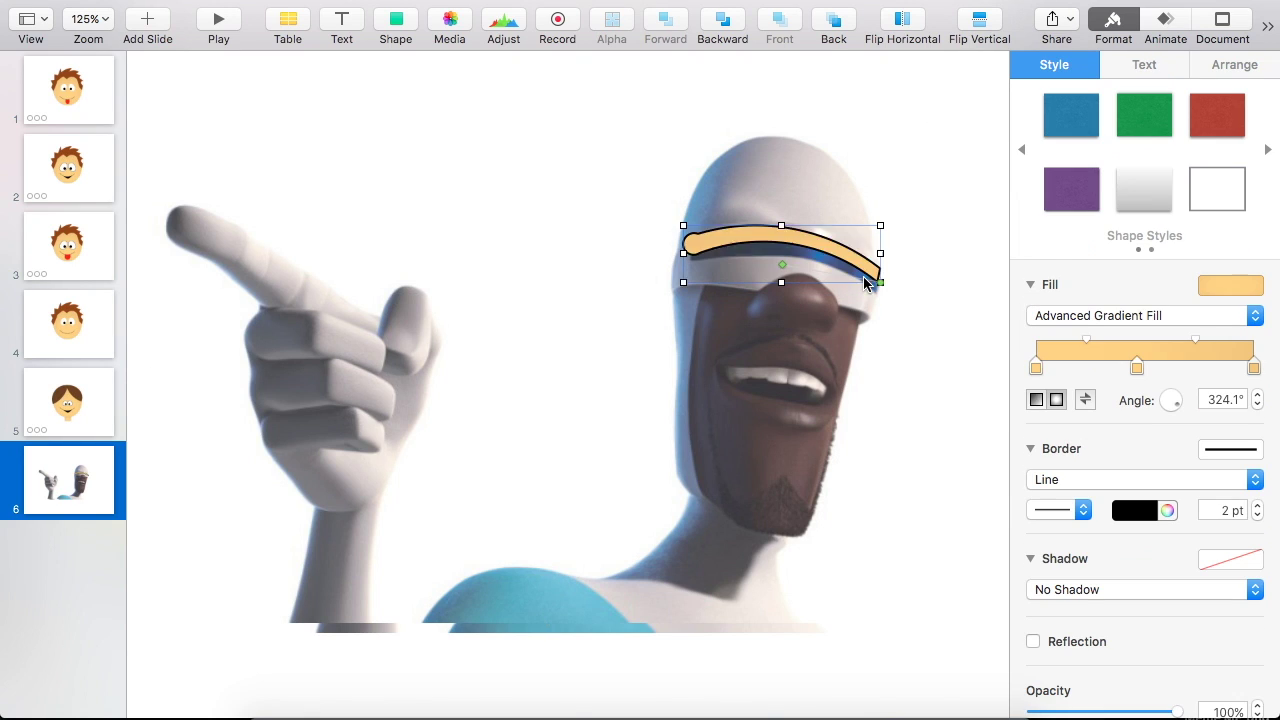
pyautogui.click(1252, 369)
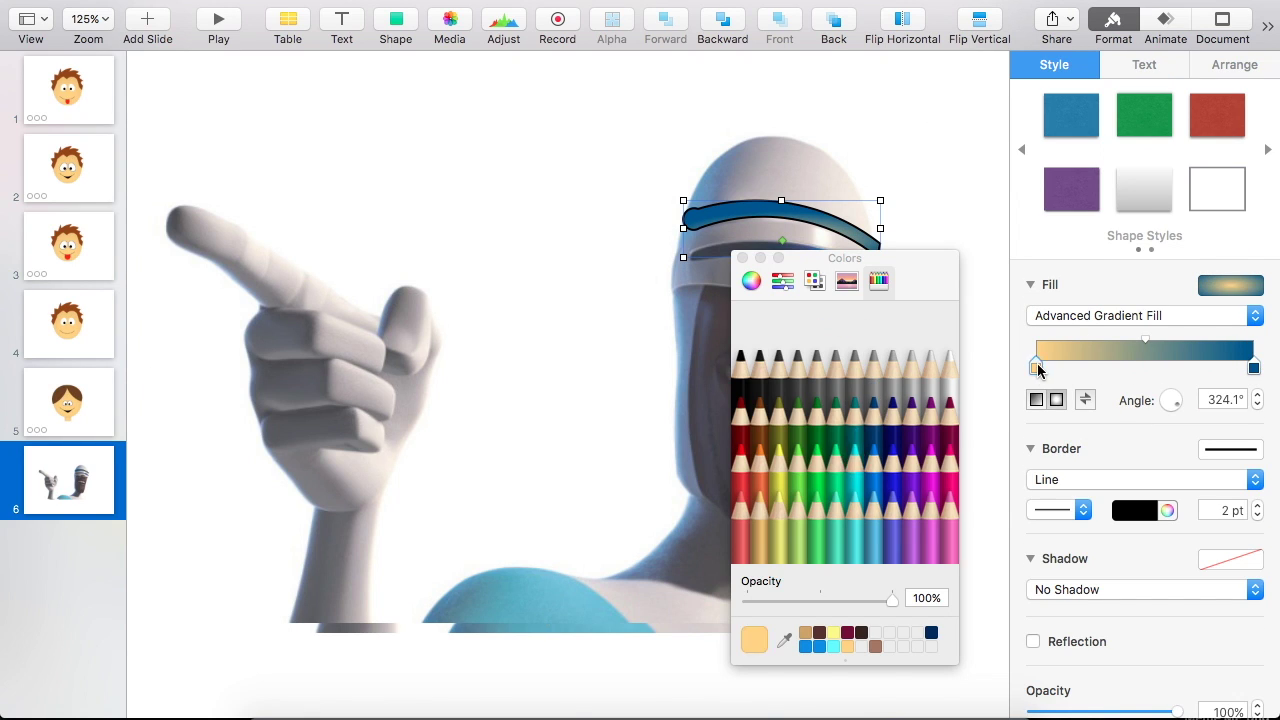
pyautogui.click(833, 646)
pyautogui.click(742, 258)
# Pen-trace the helmet dome above the visor and send it behind the photo.
pyautogui.click(395, 25)
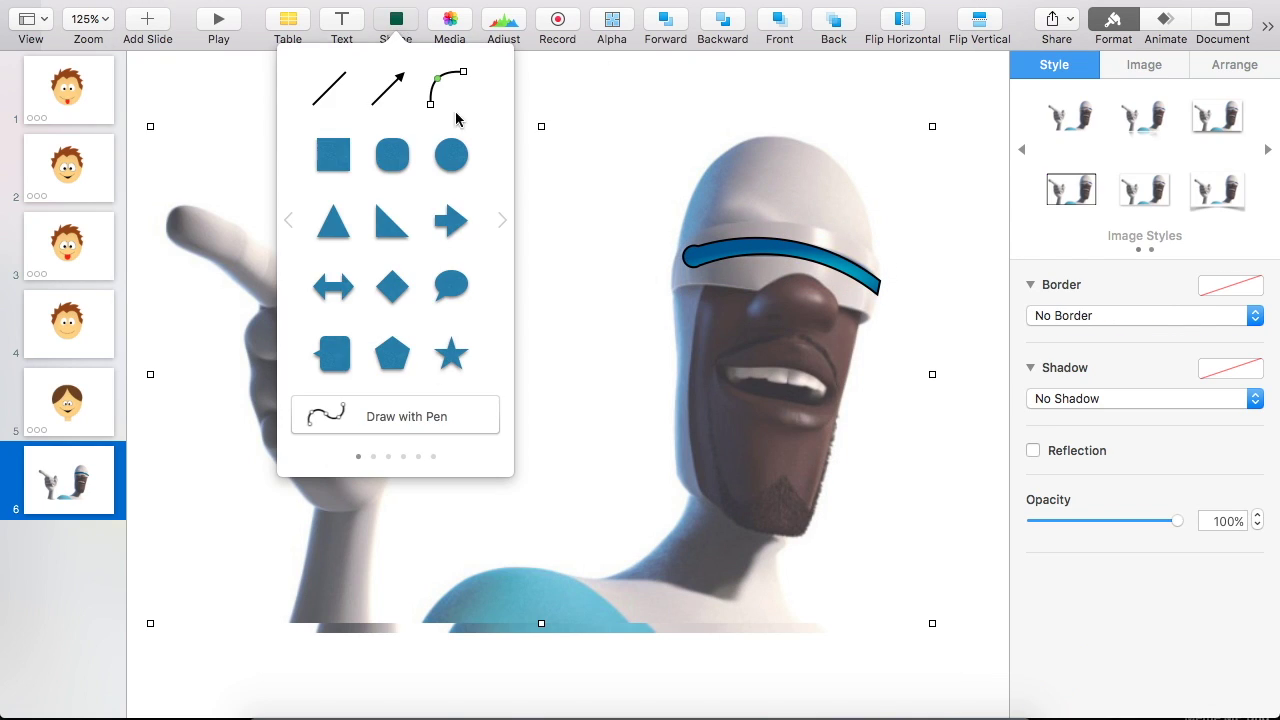
pyautogui.click(394, 331)
pyautogui.click(681, 246)
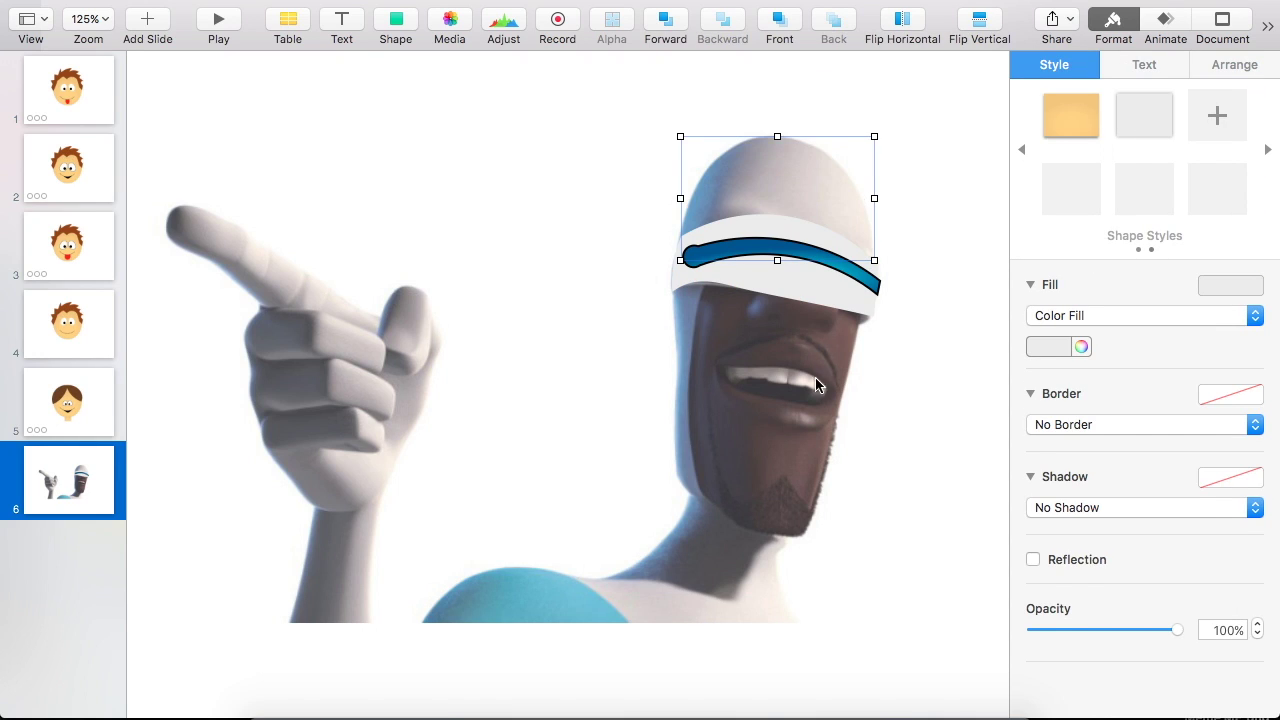
pyautogui.click(832, 22)
# Pen-trace the face outline down the cheek and give it a plain borderless fill.
pyautogui.click(396, 20)
pyautogui.click(390, 414)
pyautogui.click(707, 276)
pyautogui.click(686, 394)
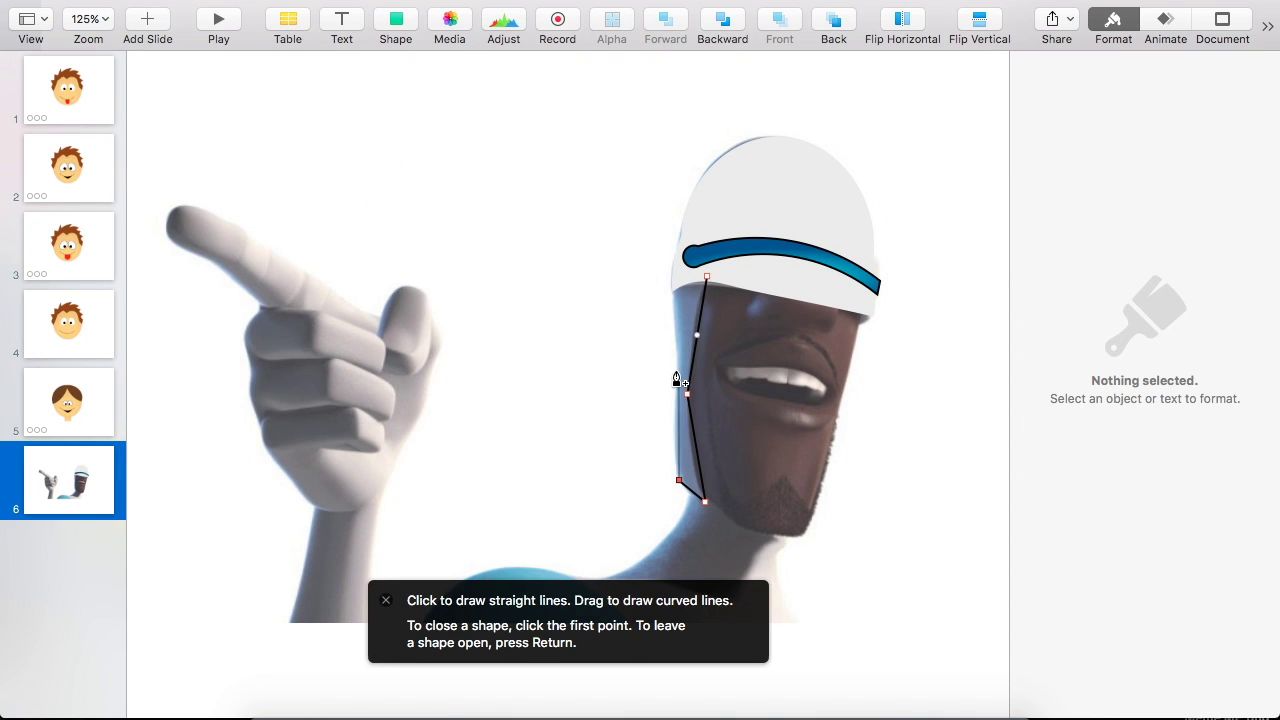
pyautogui.press('Return')
pyautogui.click(1150, 115)
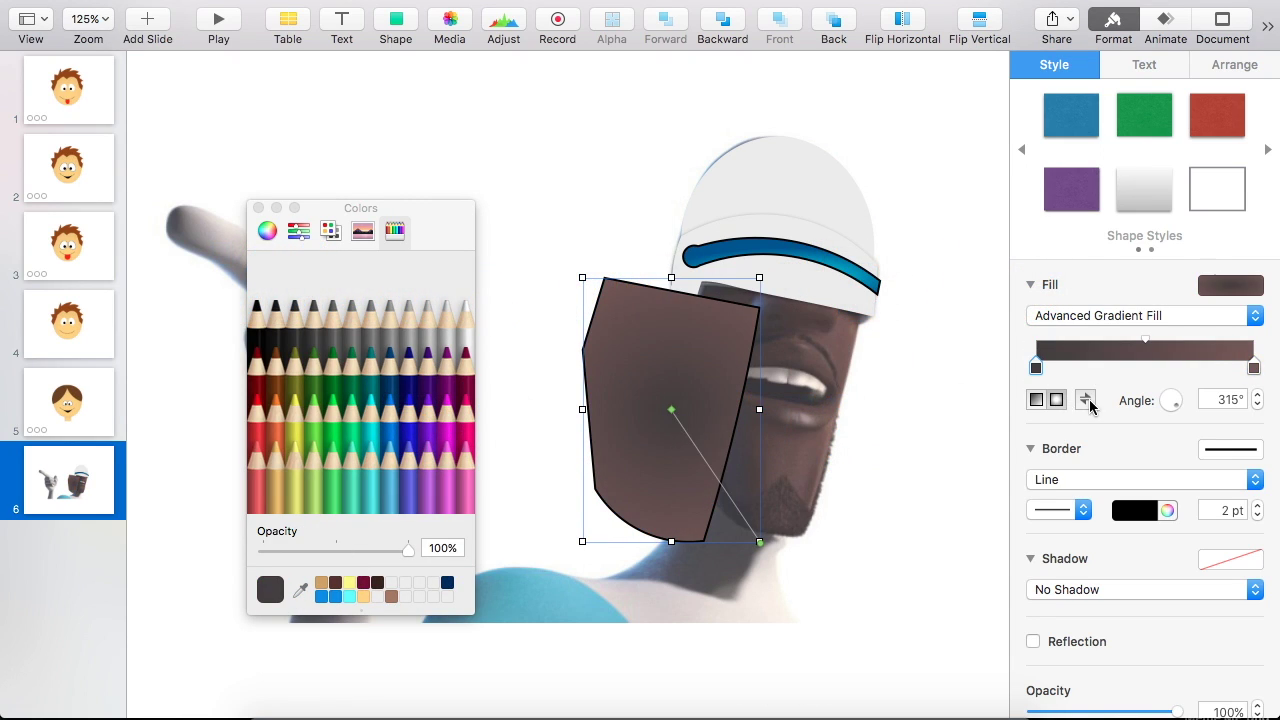
# Move the dark brown face shape behind the photo, then deselect to check the result.
pyautogui.click(718, 20)
pyautogui.click(955, 479)
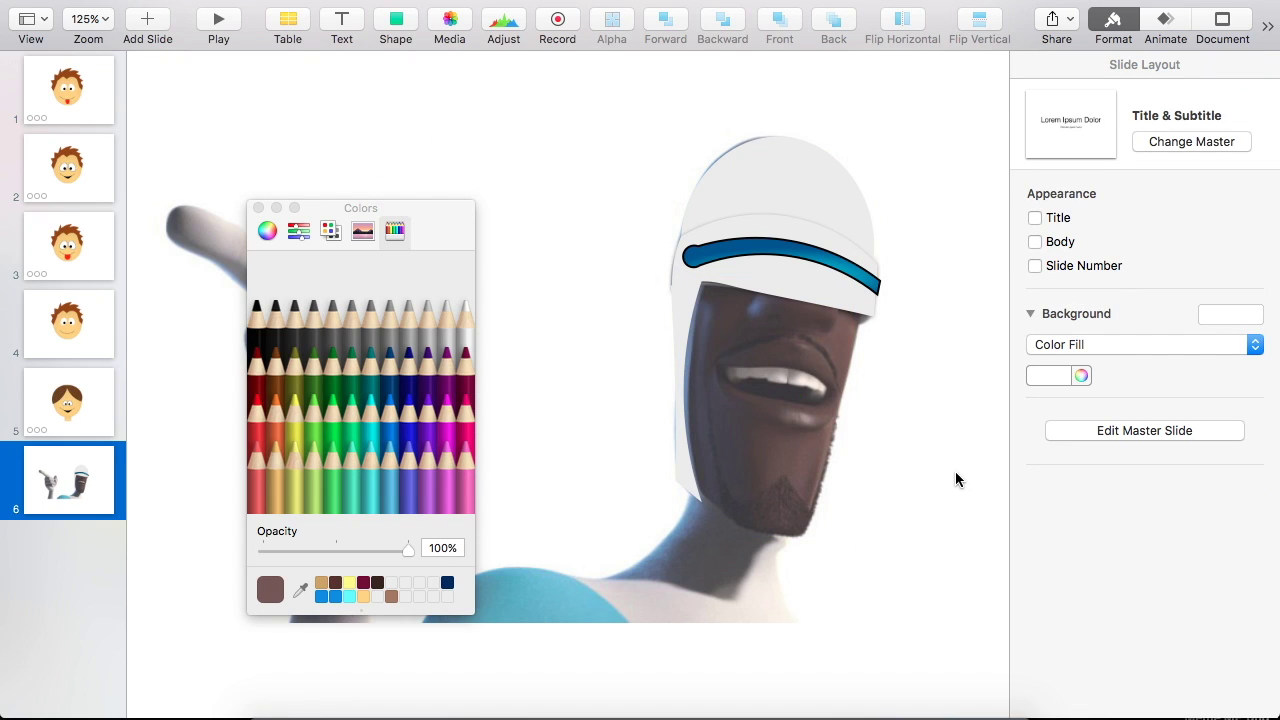